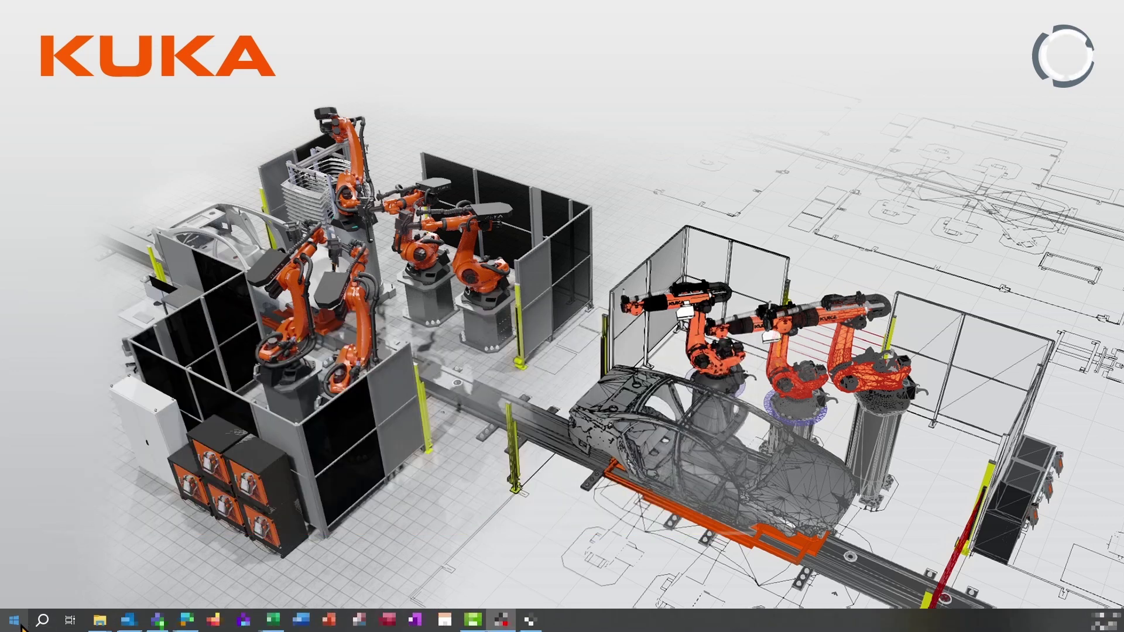
Open the Windows Start menu to look for an installed app
left_click(15, 621)
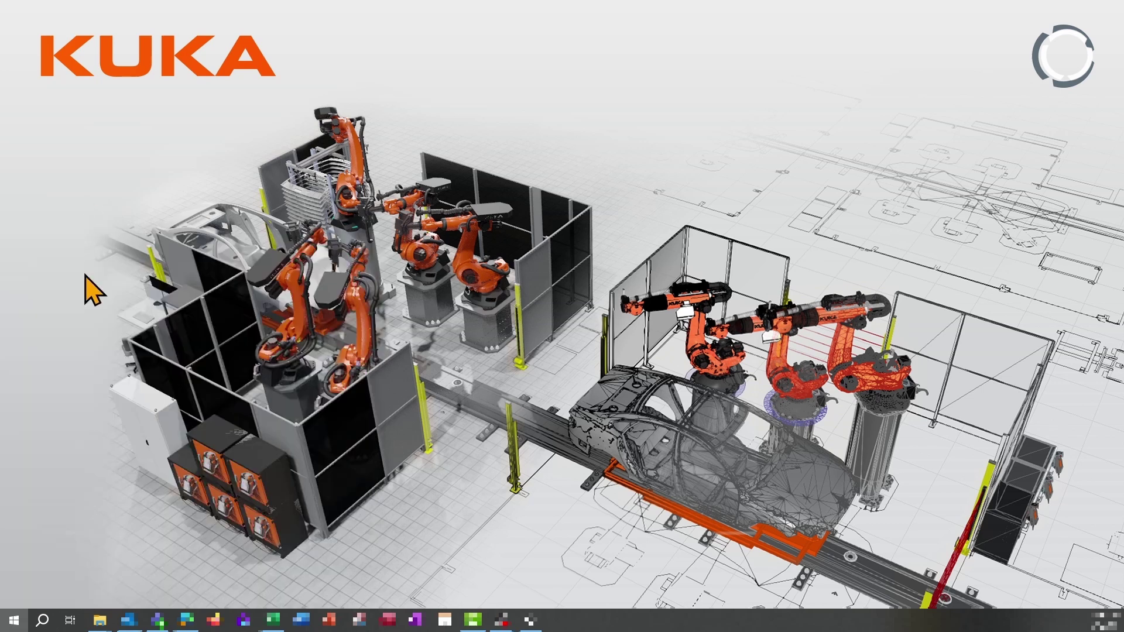
type("iiqw")
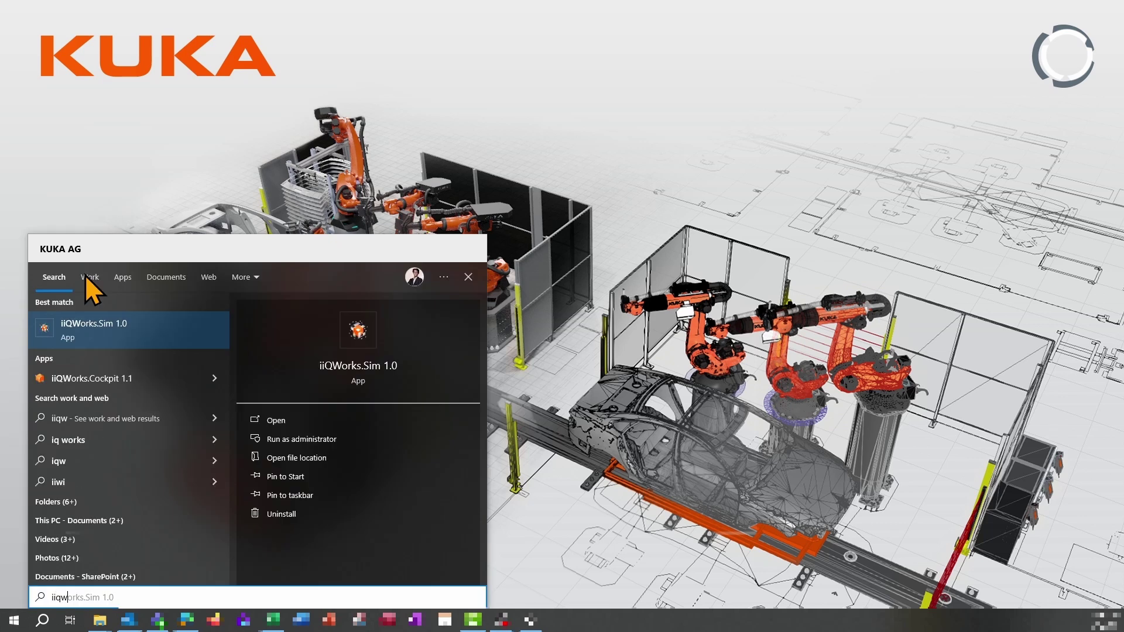
Launch iiQWorks.Cockpit 1.1 from the 'iiqw' search results
left_click(95, 382)
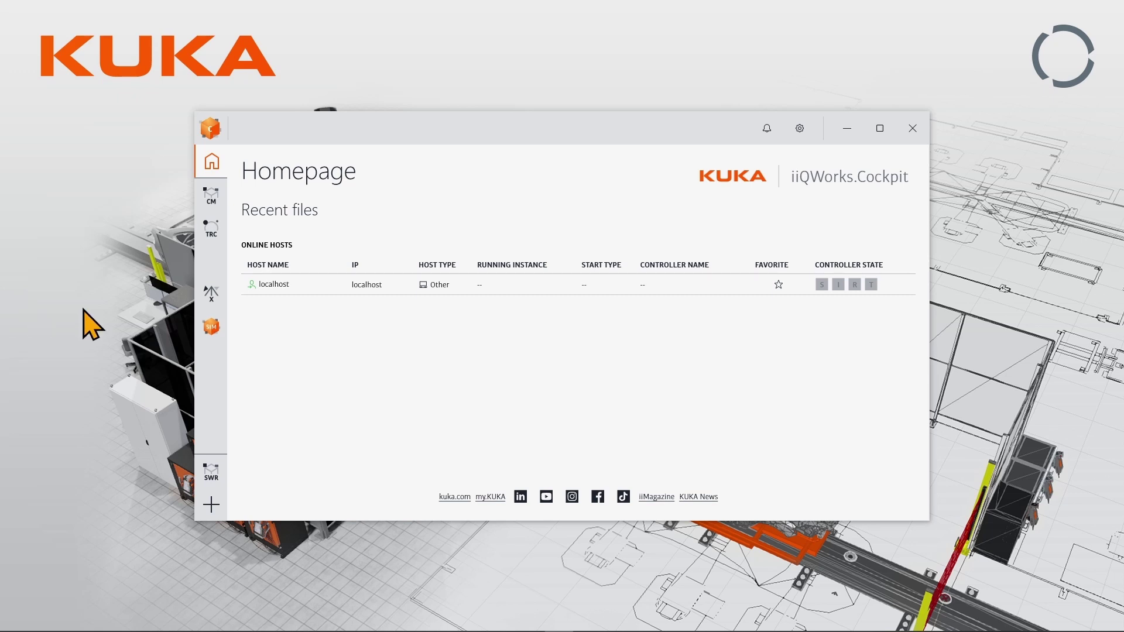
mouse_move(251, 327)
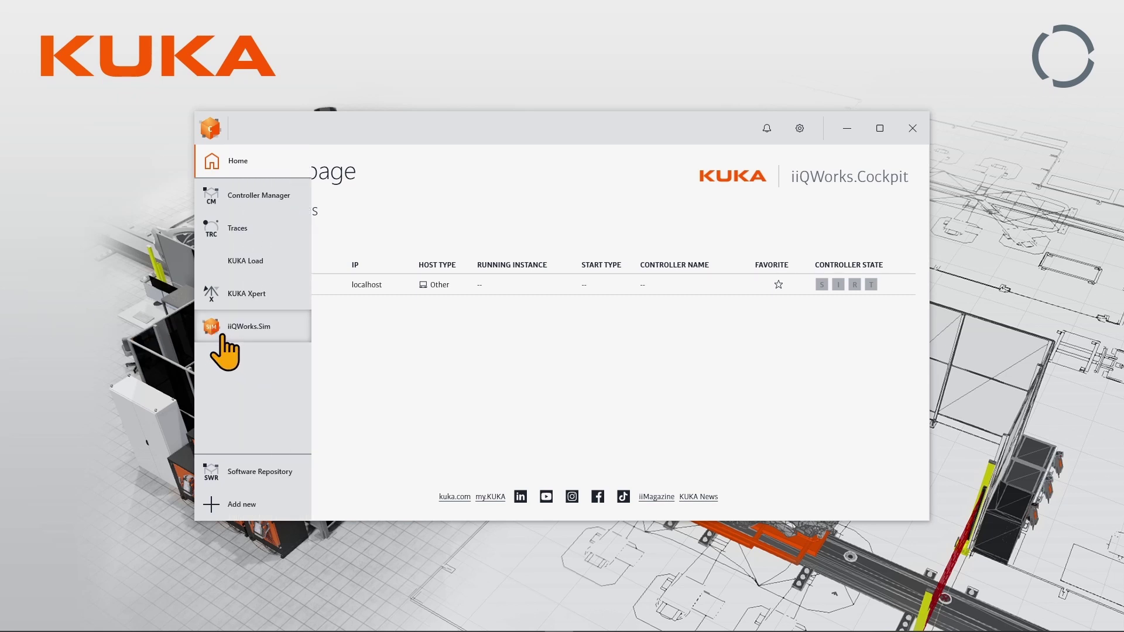
Start iiQWorks.Sim from the cockpit and attempt a my.KUKA sign-in with your e-mail
left_click(224, 327)
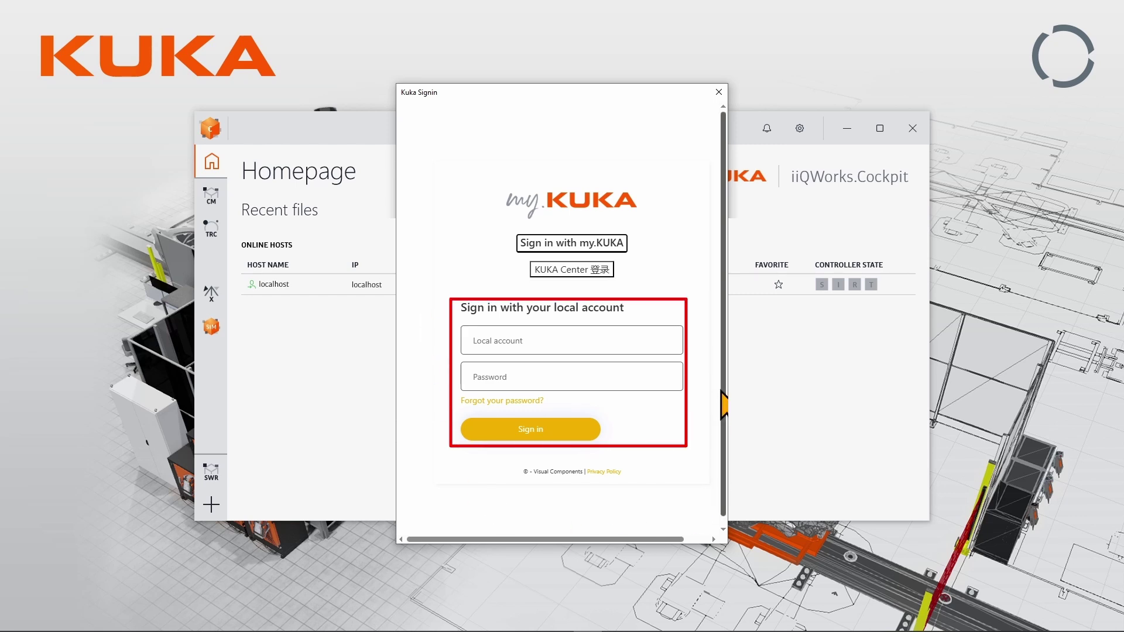
left_click(571, 243)
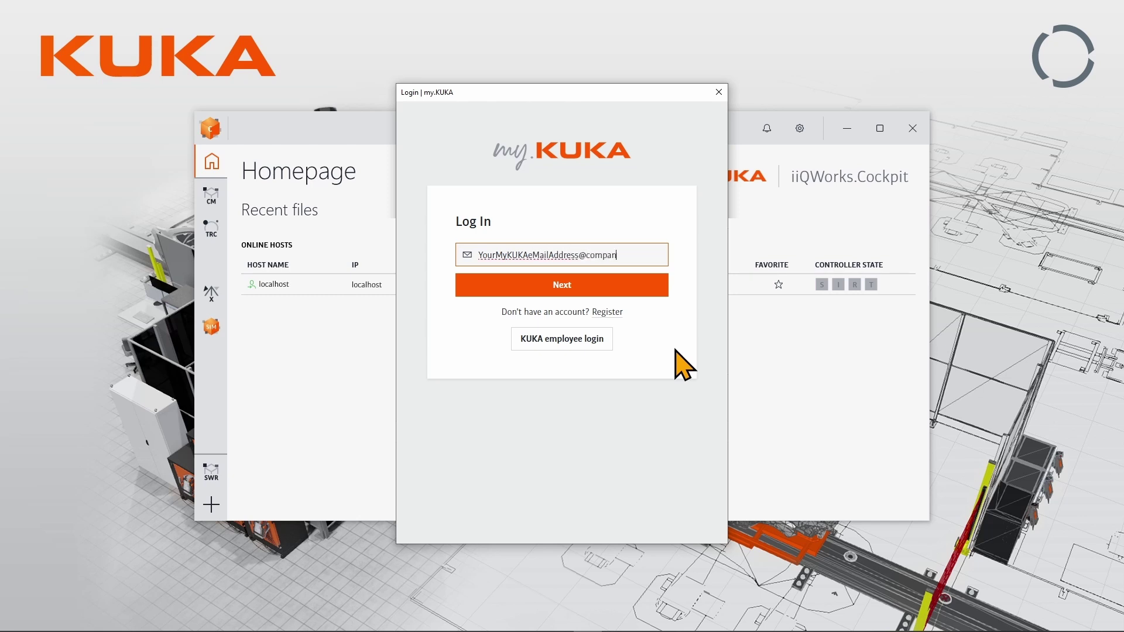
left_click(641, 289)
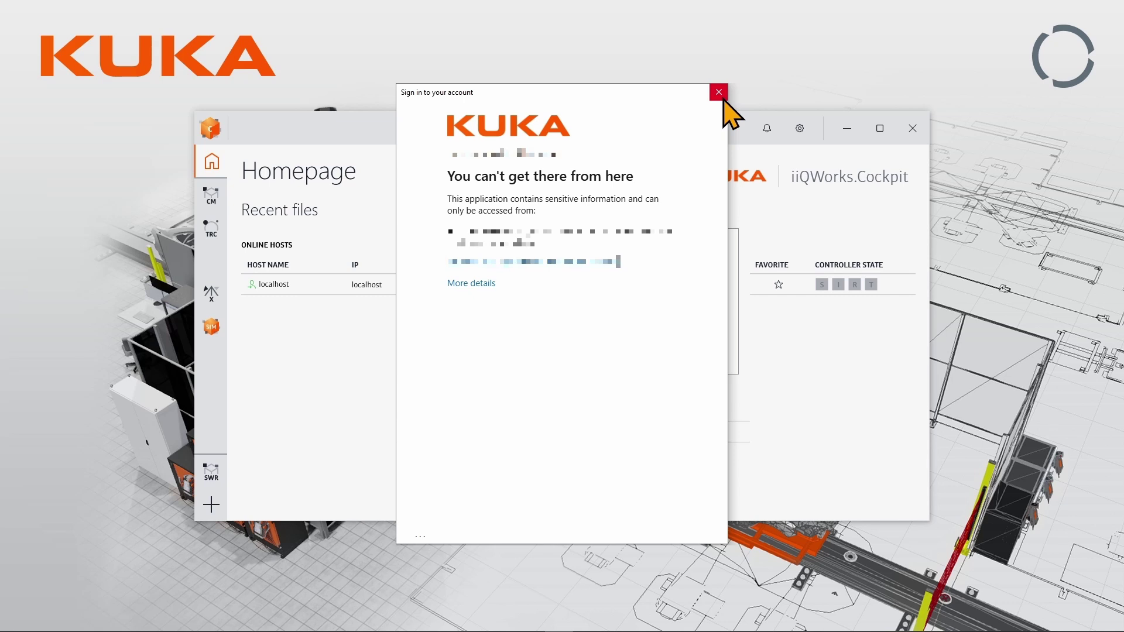
Close the failed sign-in window and choose 'I have a standalone product key' in the guide
left_click(720, 92)
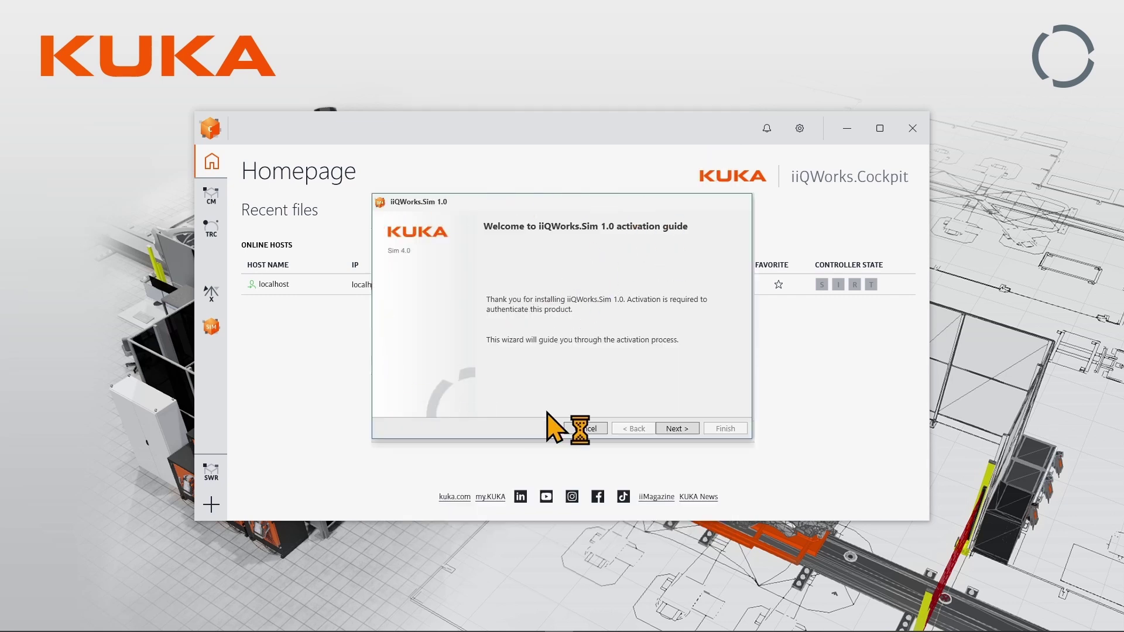
left_click(677, 429)
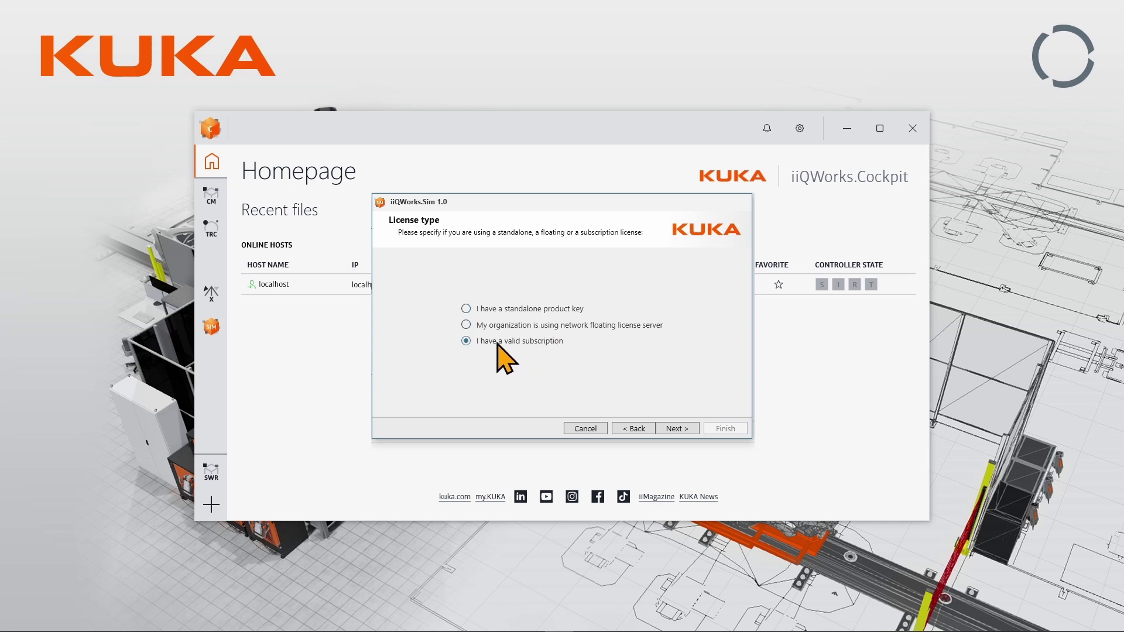
left_click(467, 310)
left_click(677, 429)
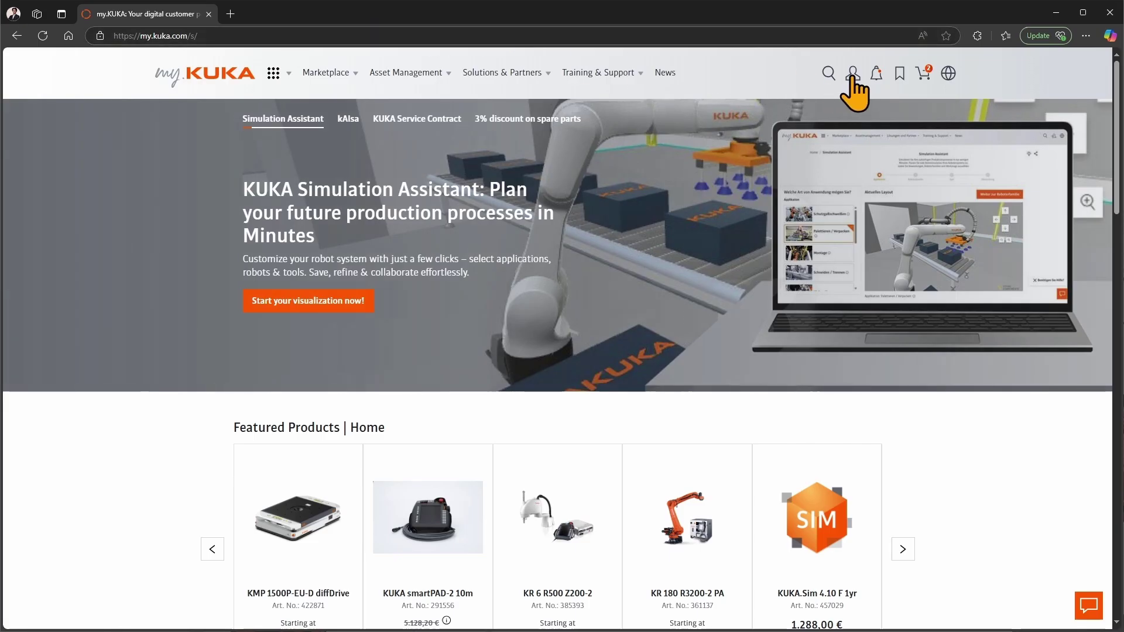
Go to my.KUKA Asset Management > Software & Licenses and filter the list by 'iiQWorks'
left_click(857, 73)
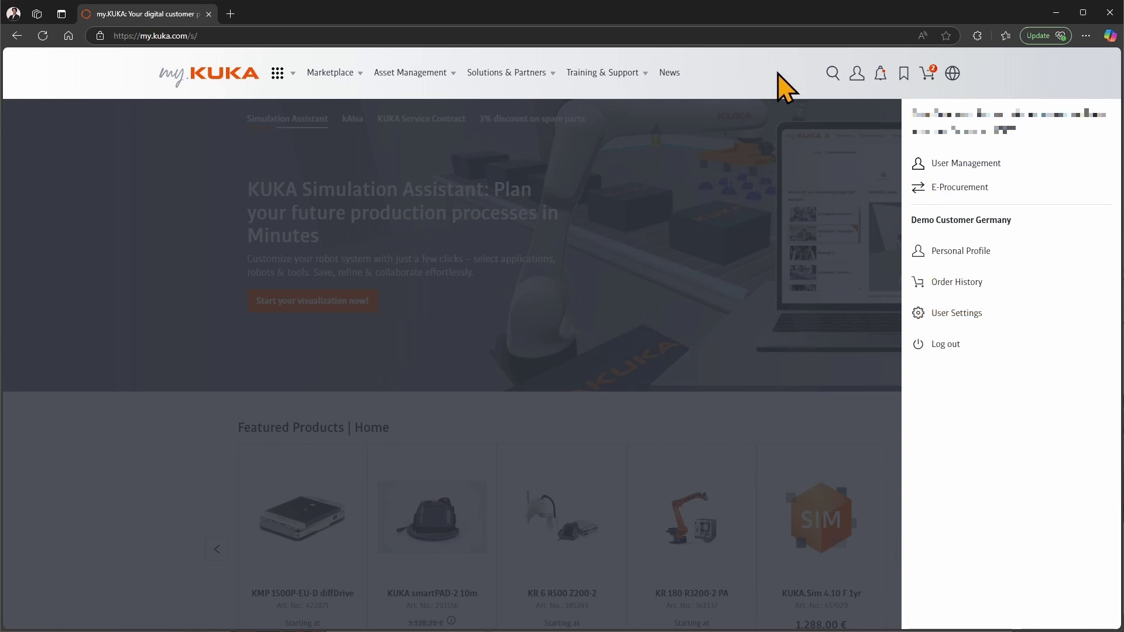
left_click(782, 83)
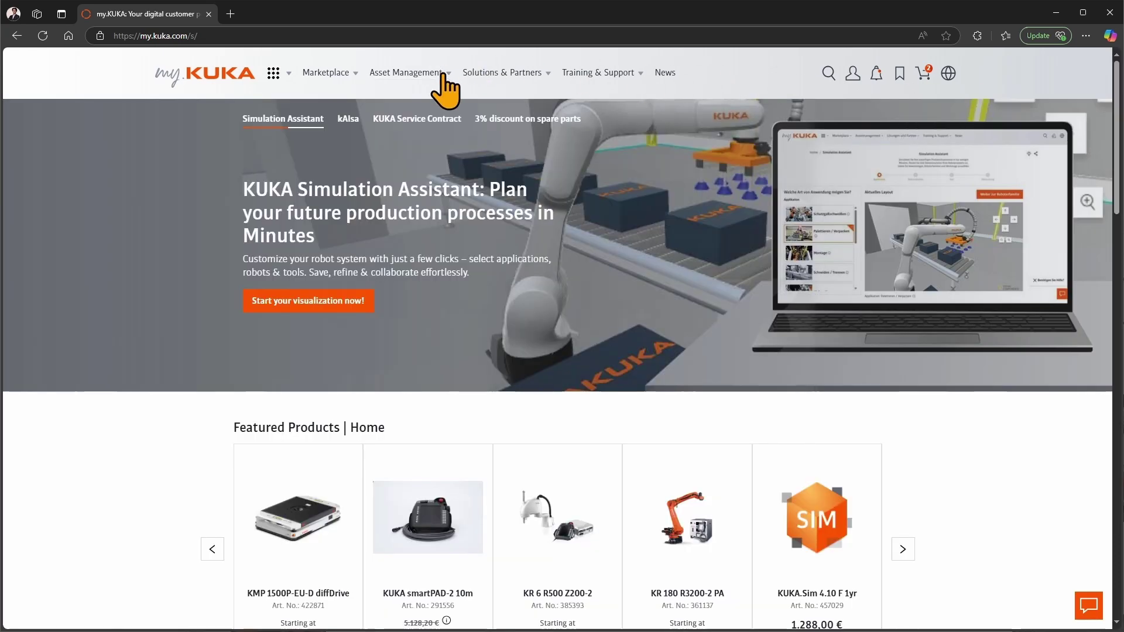
left_click(413, 73)
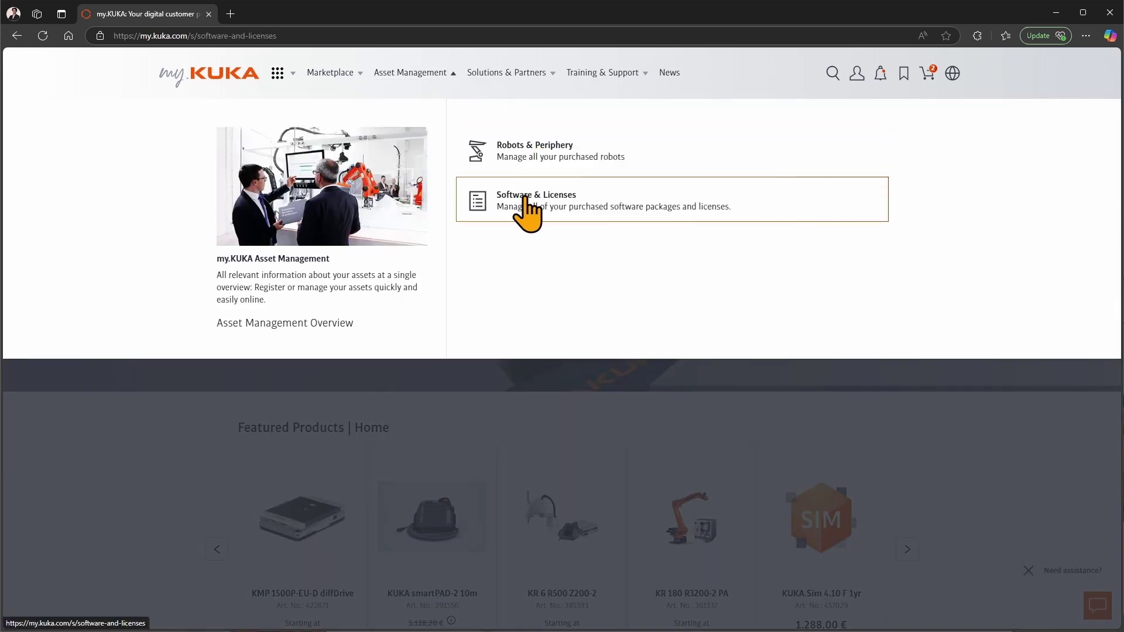
left_click(536, 201)
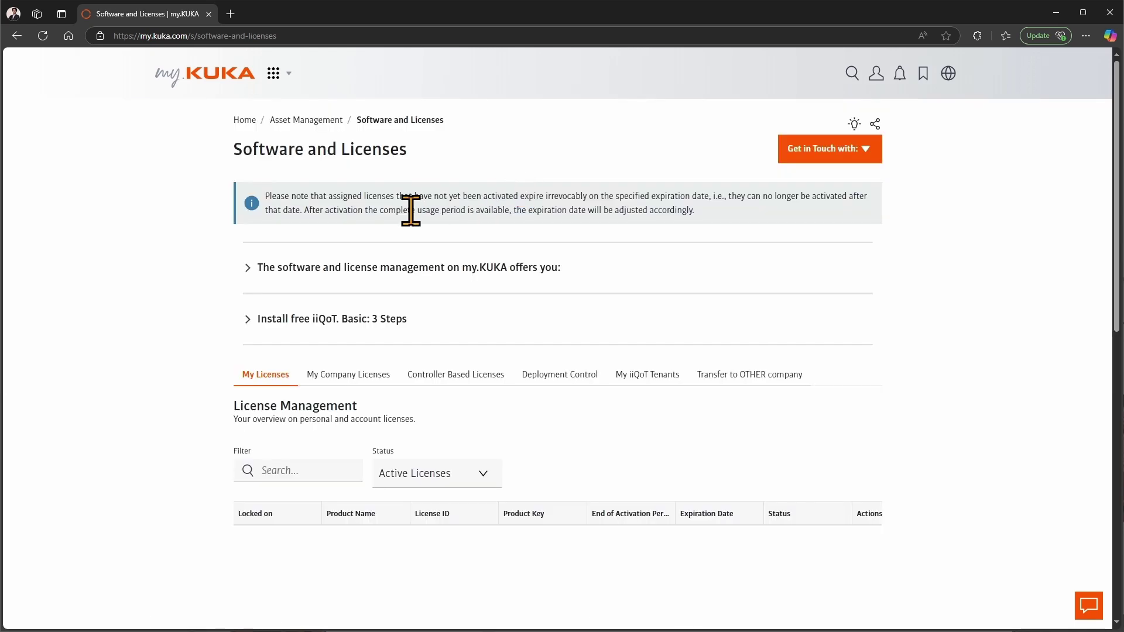
scroll(414, 230, "down", 2)
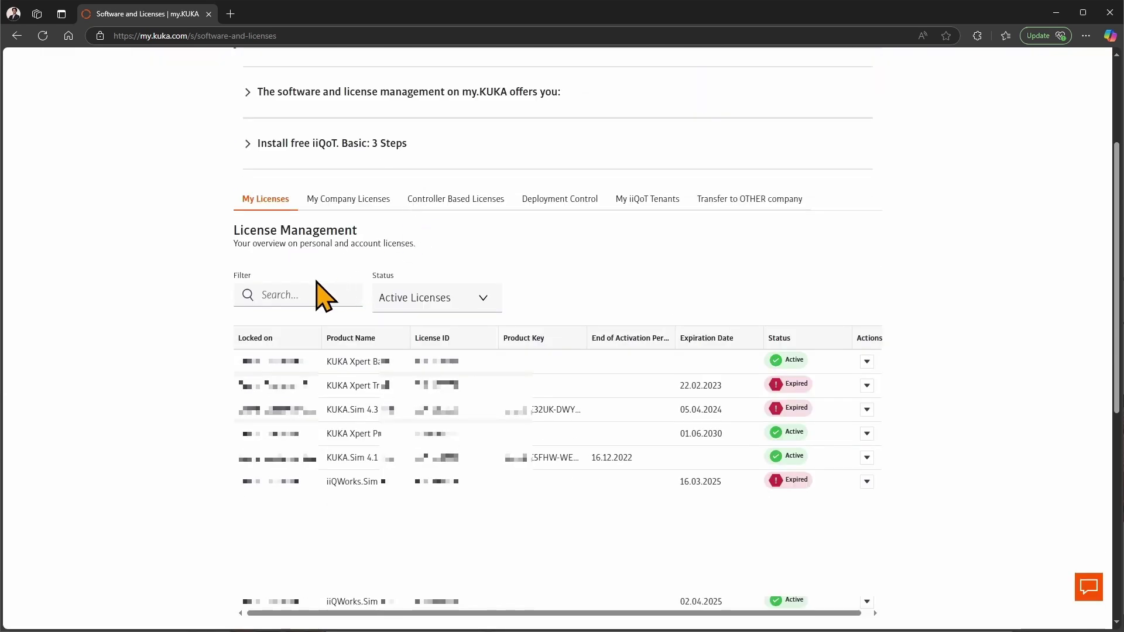
left_click(309, 294)
type("iiQWorks")
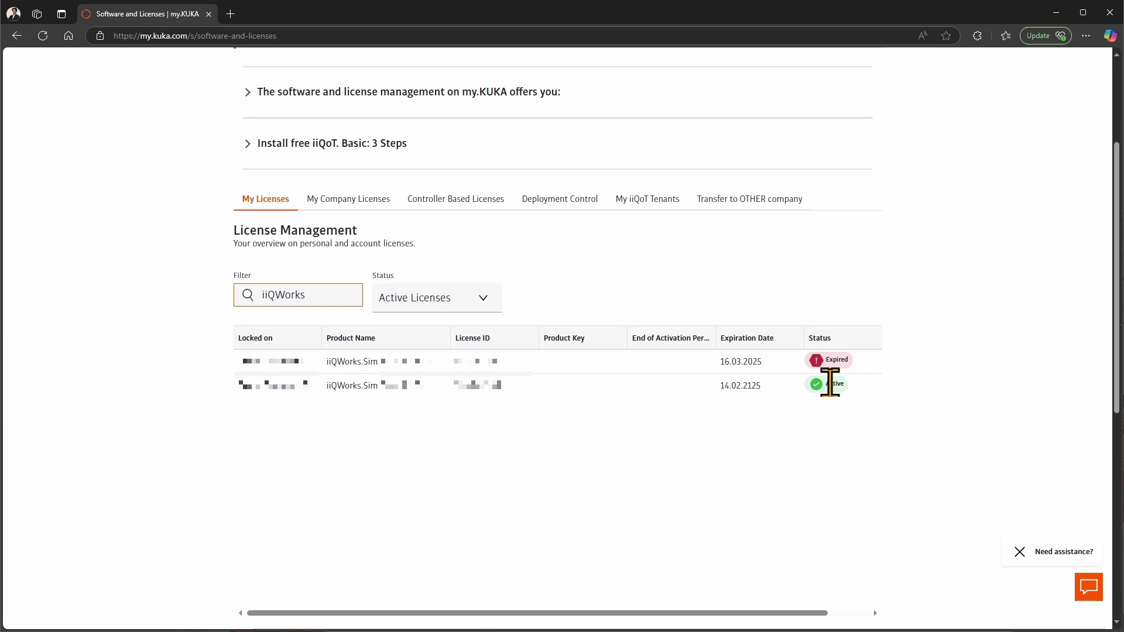
Filter My Company Licenses to the product iiQWorks.Sim Basic 1.x SU p
left_click(349, 198)
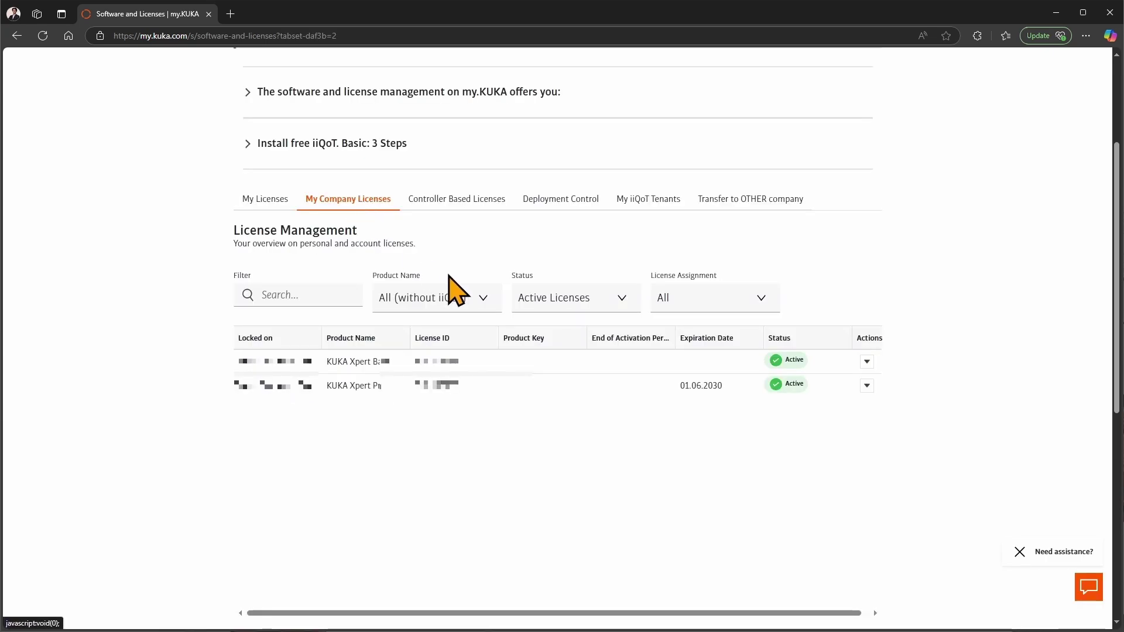
left_click(482, 298)
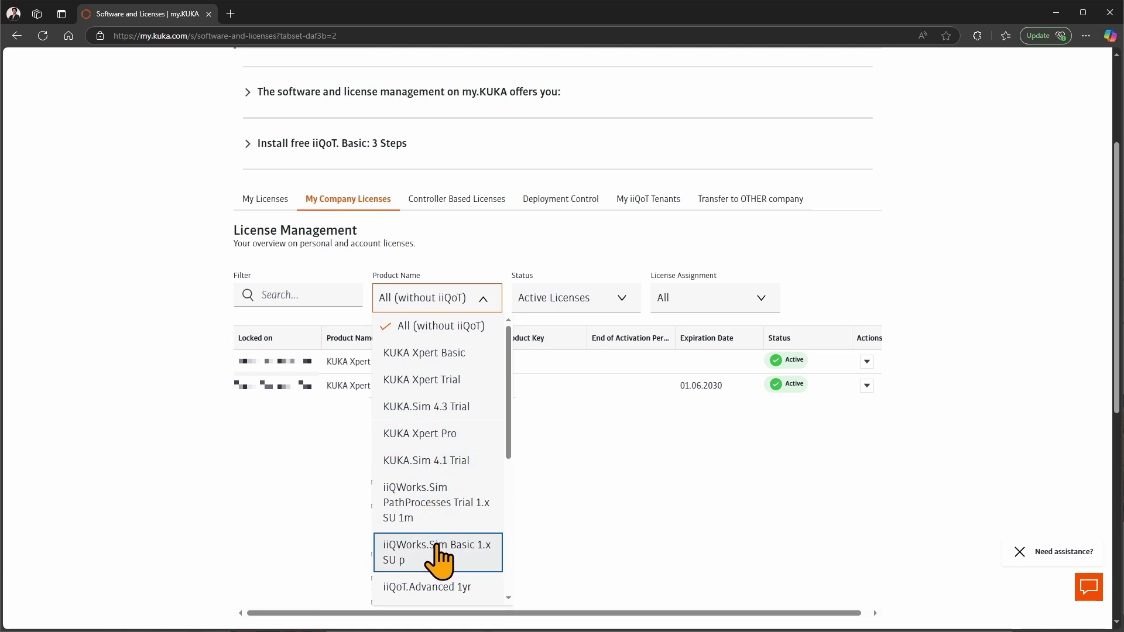
scroll(443, 545, "down", 2)
left_click(443, 452)
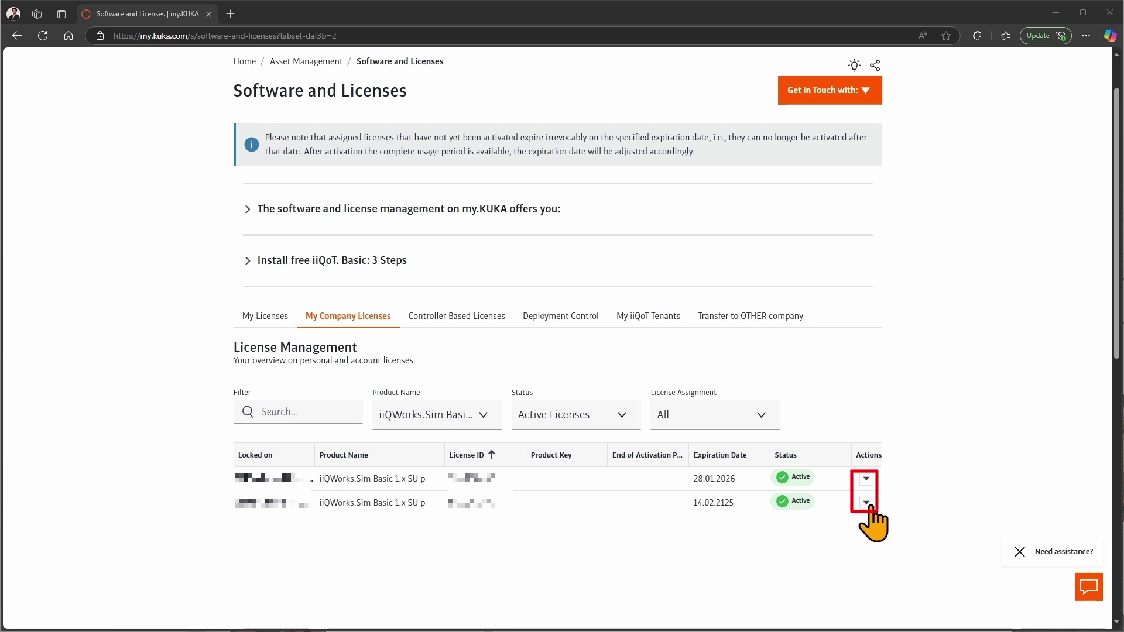
Open View Details / License-Keys for the license expiring 14.02.2125
left_click(868, 503)
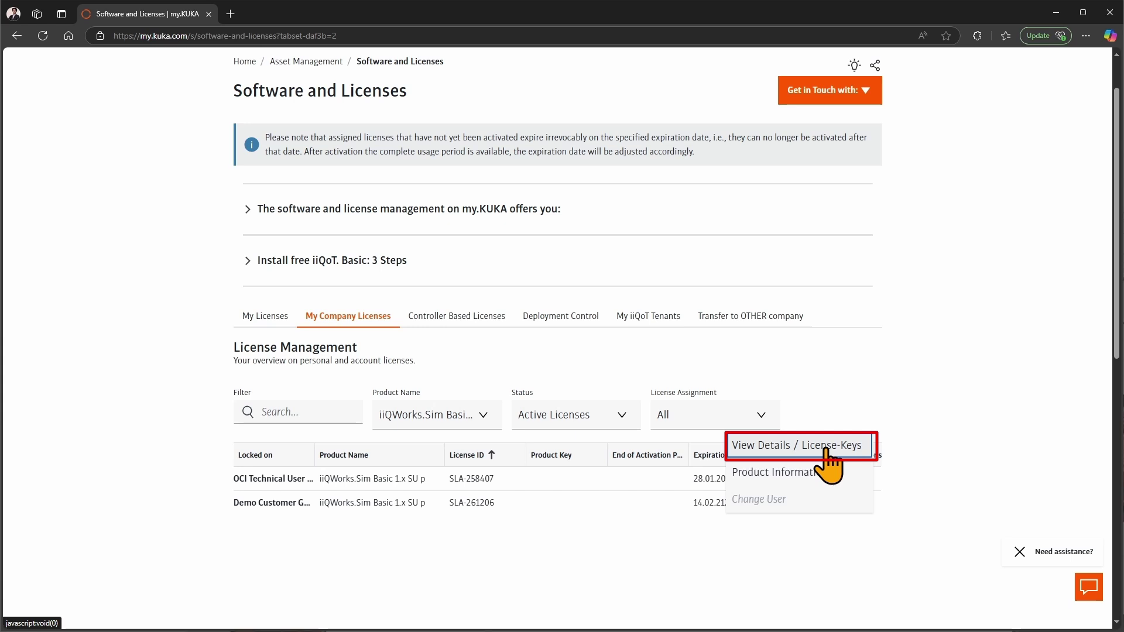
left_click(826, 450)
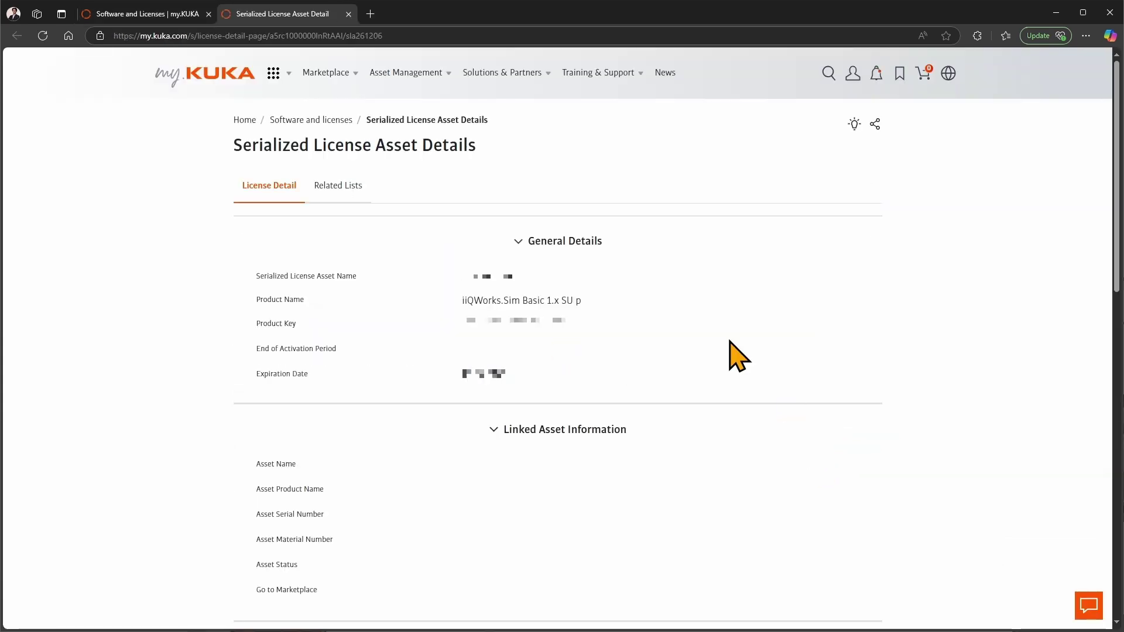
left_click_drag(462, 301, 581, 301)
left_click(634, 332)
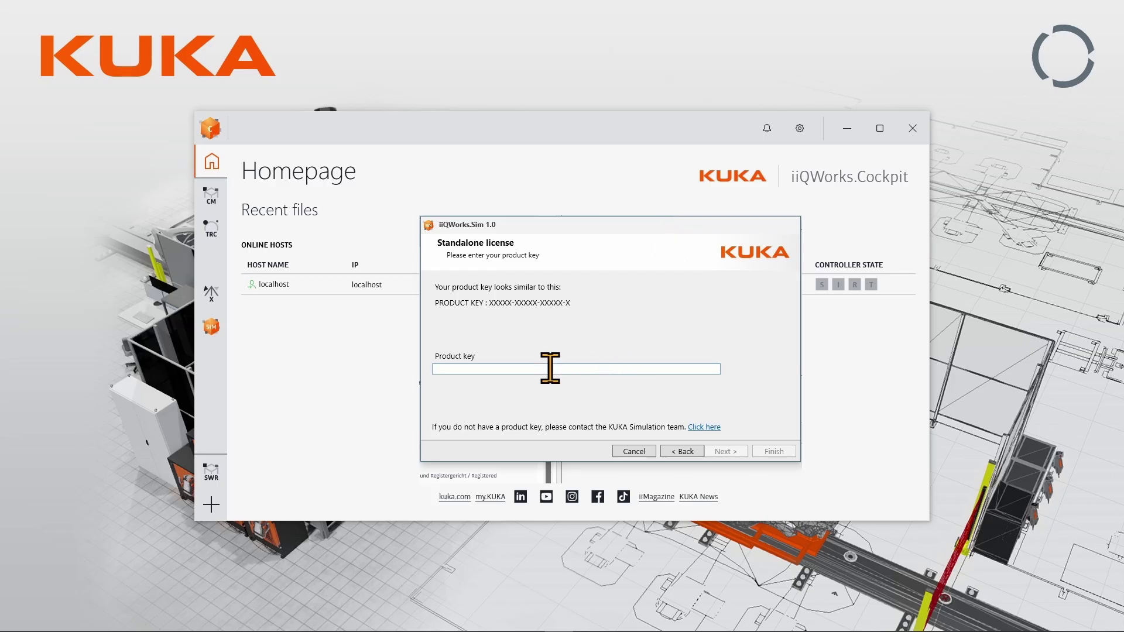
Paste the copied product key into the Product key field and submit it for validation
key("ctrl+v")
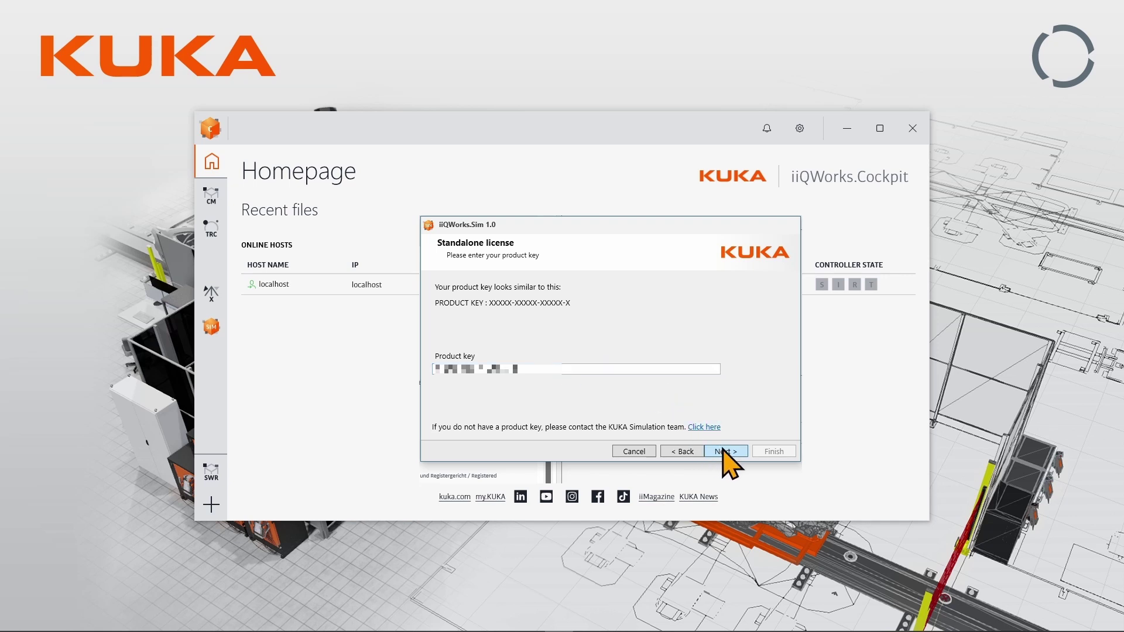
left_click(726, 451)
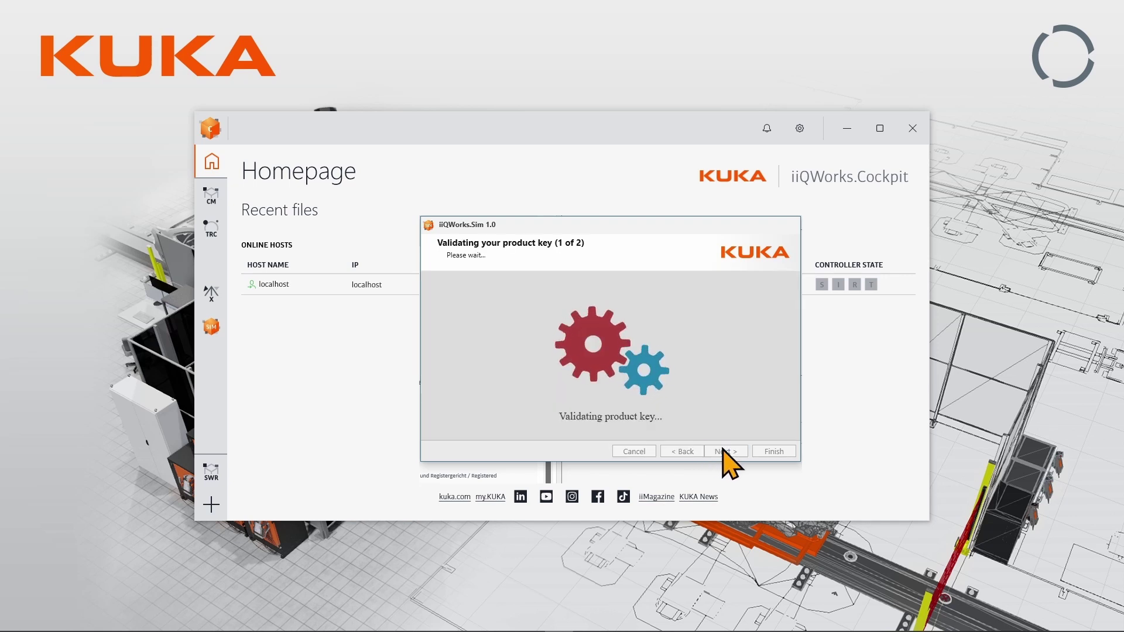